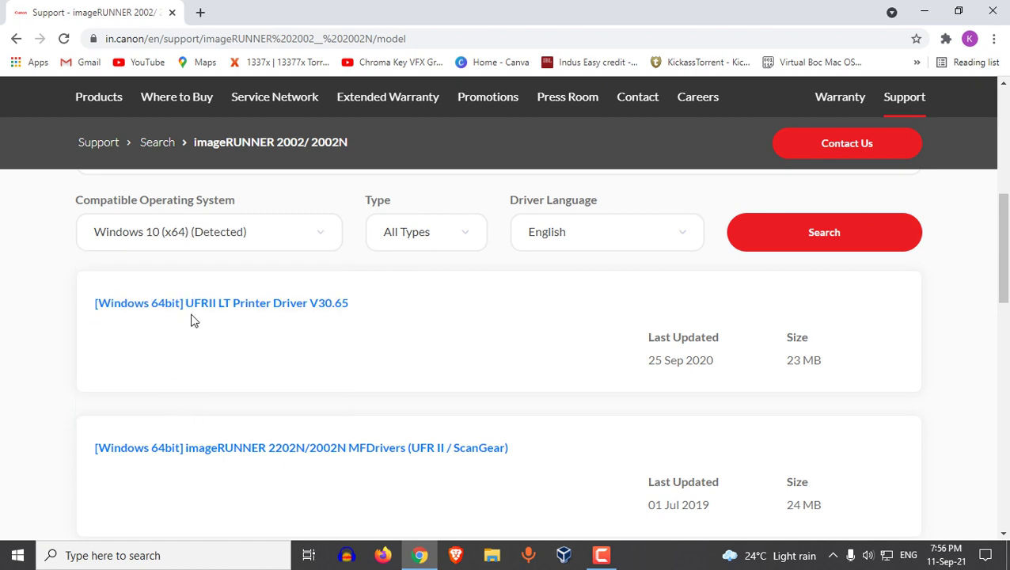
Step: Download the [Windows 64bit] imageRUNNER 2202N/2002N MFDrivers (UFR II / ScanGear) package to the Downloads folder
scroll(225, 343, "down", 2)
scroll(339, 305, "up", 3)
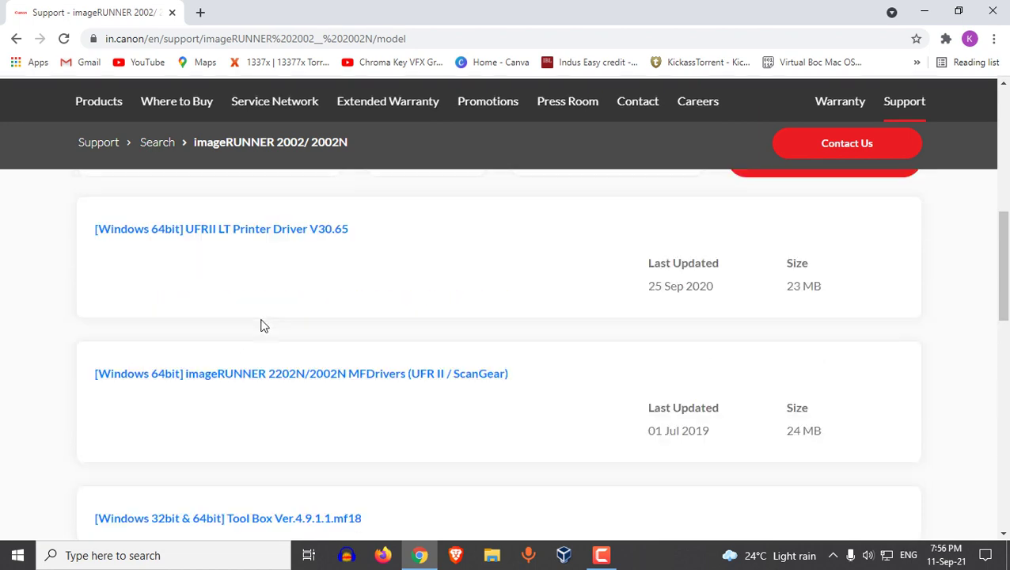
scroll(268, 386, "down", 1)
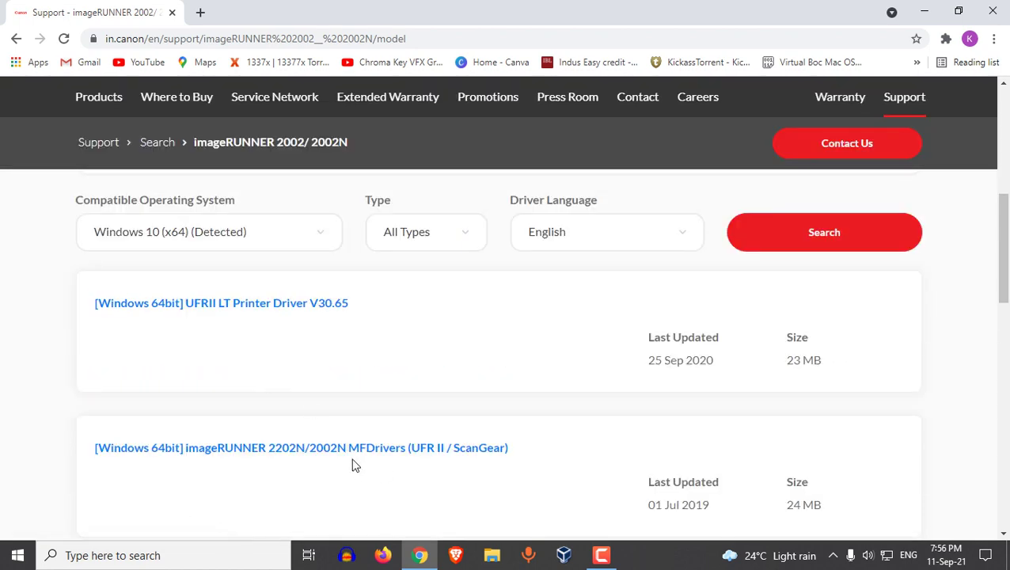
left_click(470, 448)
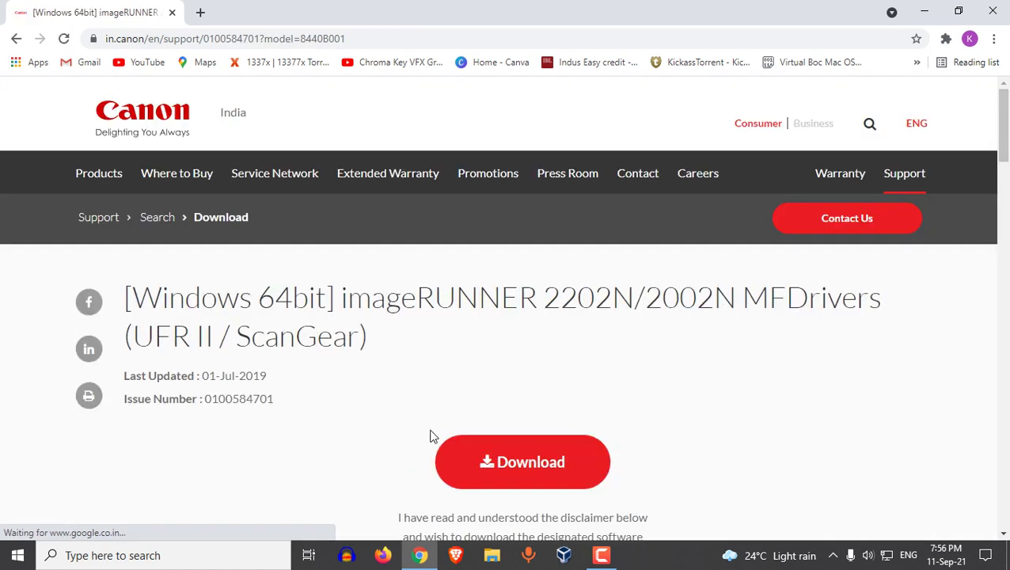
left_click(523, 462)
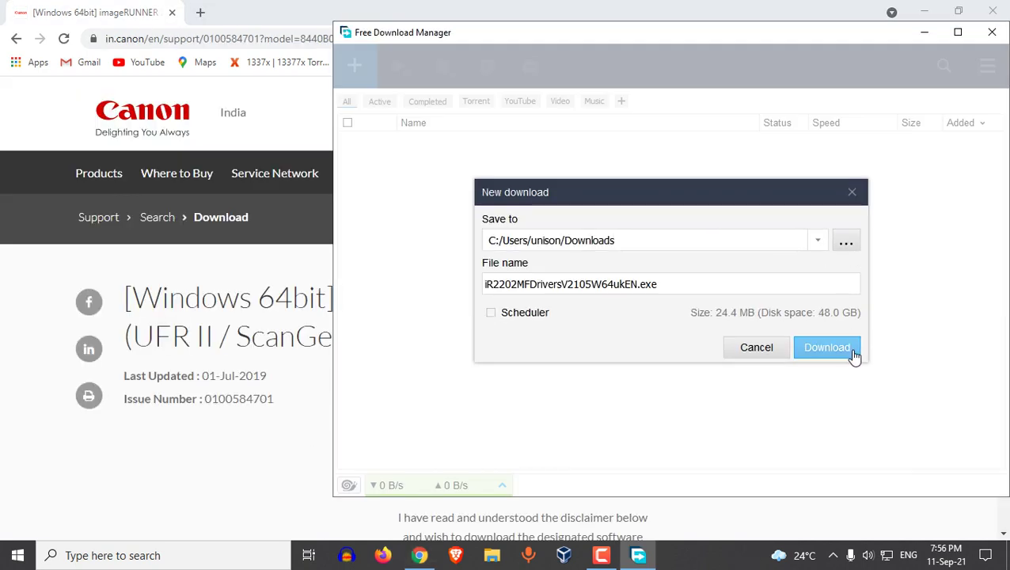
left_click(851, 354)
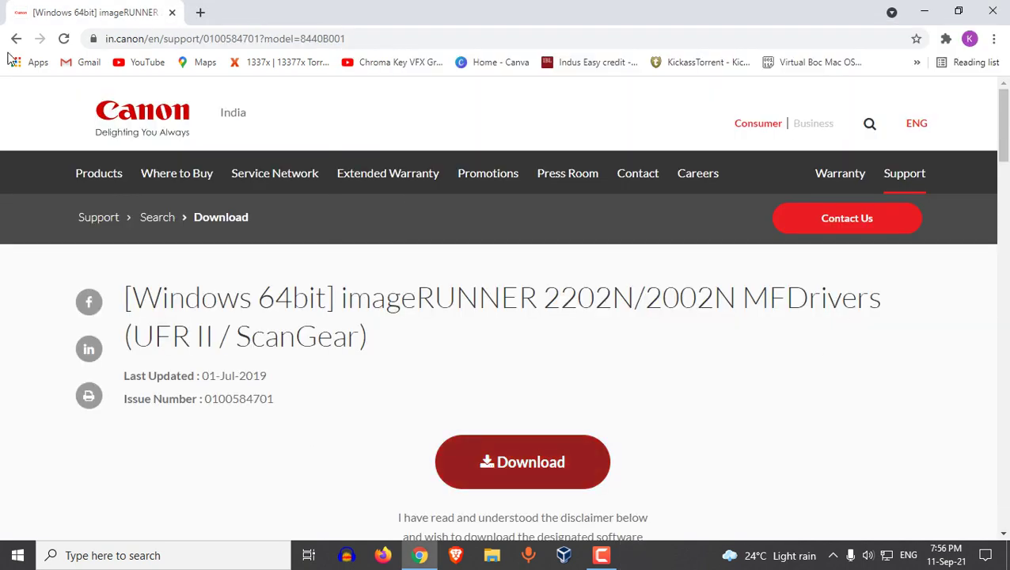
Step: Return to the imageRUNNER 2002/2002N driver list and download the [Windows 32bit & 64bit] Tool Box Ver.4.9.1.1.mf18 package
left_click(16, 39)
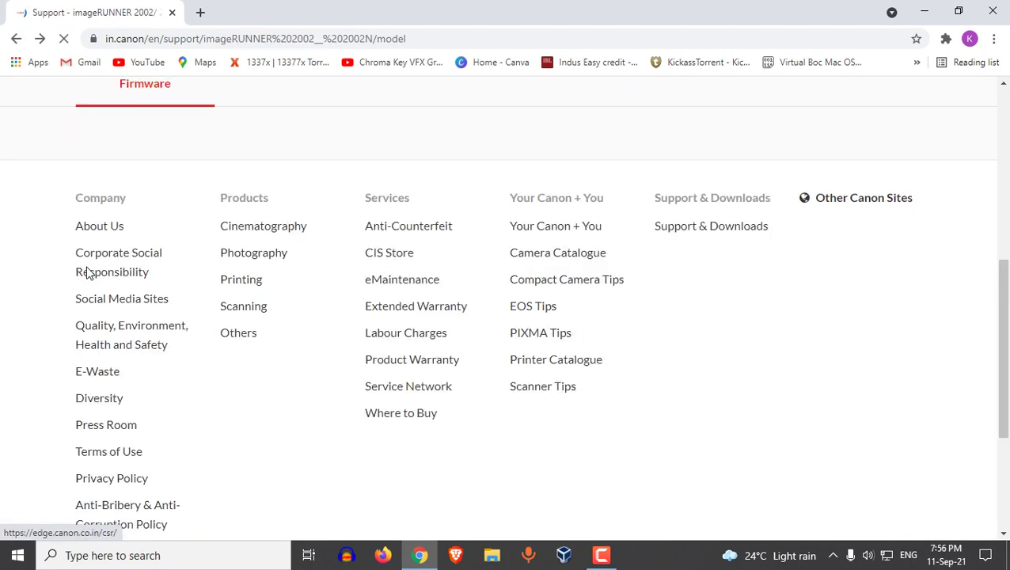
scroll(220, 372, "down", 4)
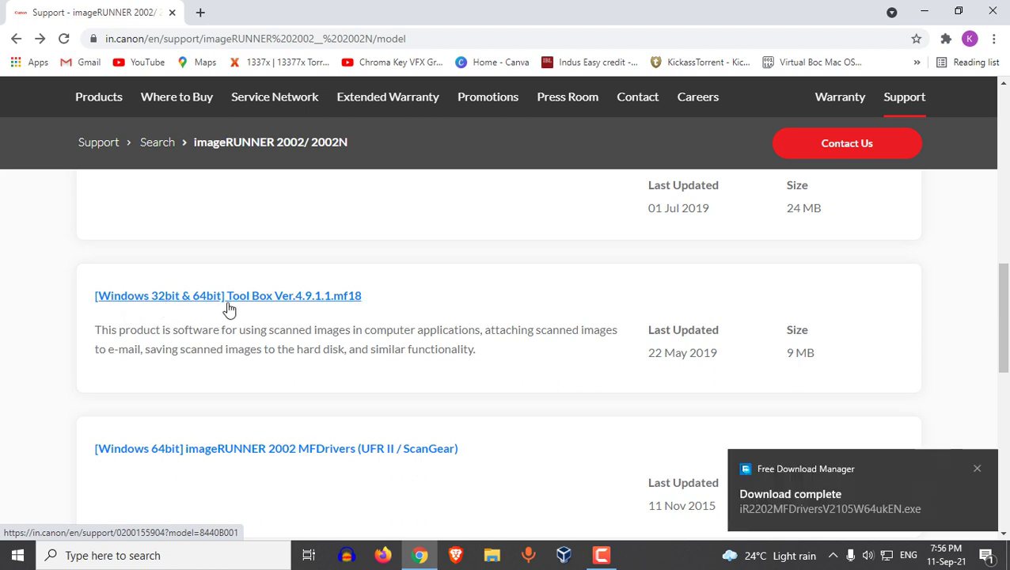
left_click(279, 298)
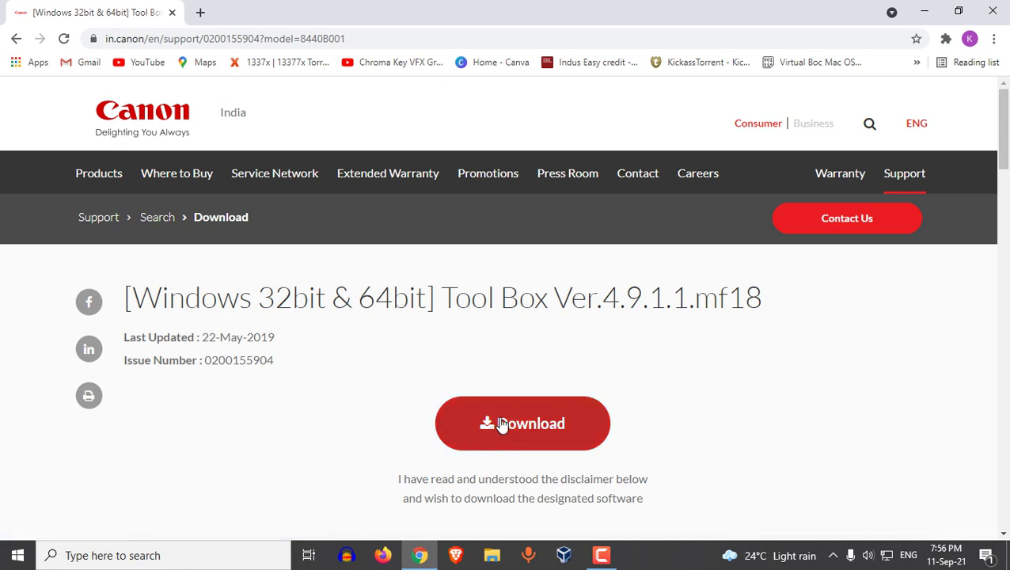
left_click(501, 424)
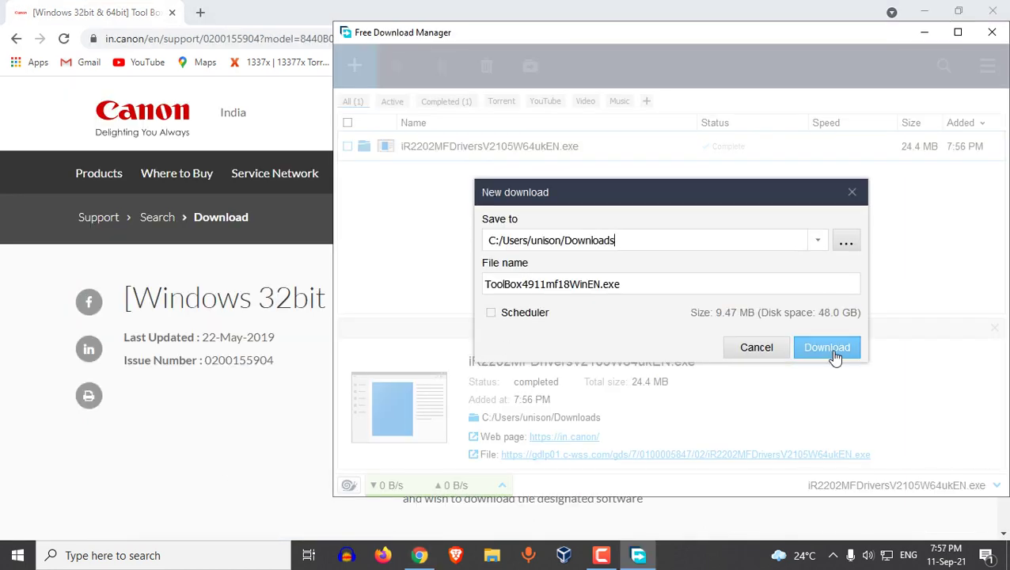
left_click(827, 347)
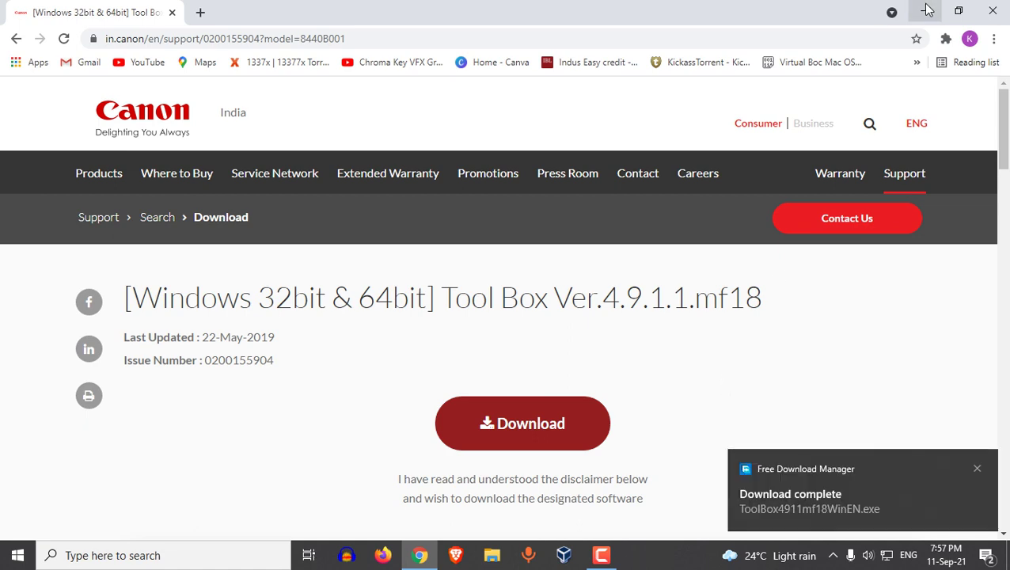
Step: Minimize the browser and open the Downloads folder inside the user folder on the desktop
left_click(927, 10)
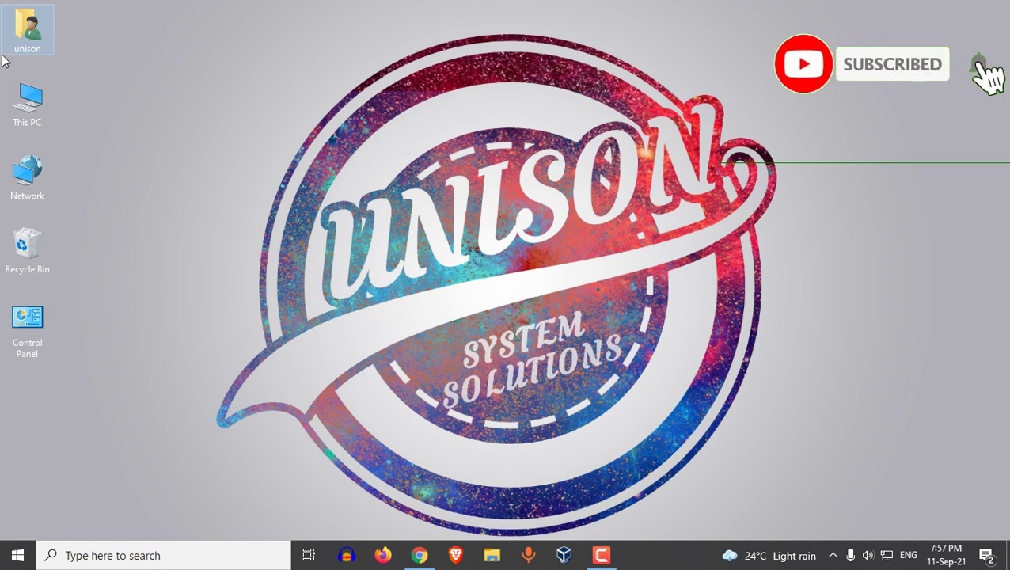
double_click(16, 28)
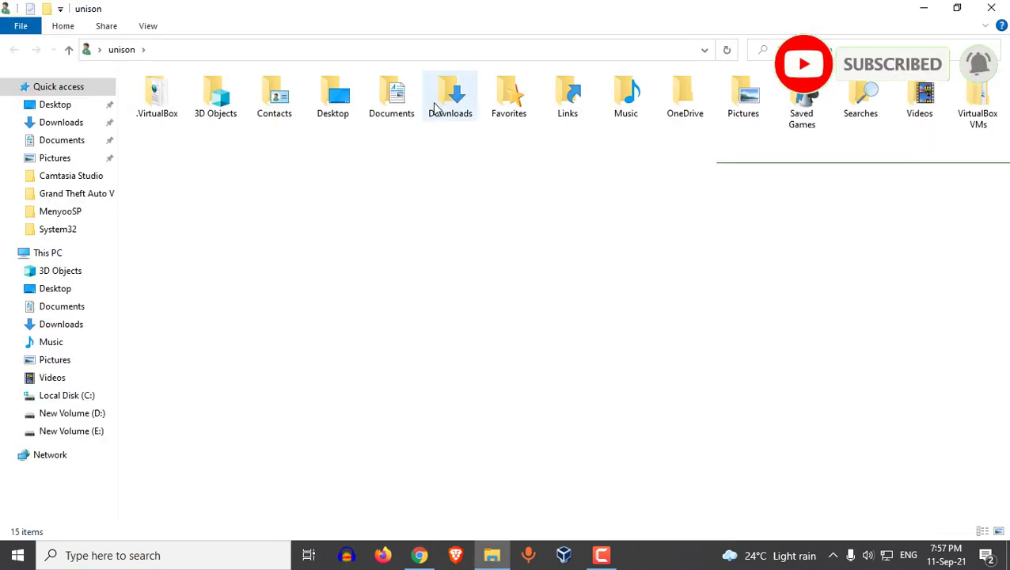
double_click(449, 101)
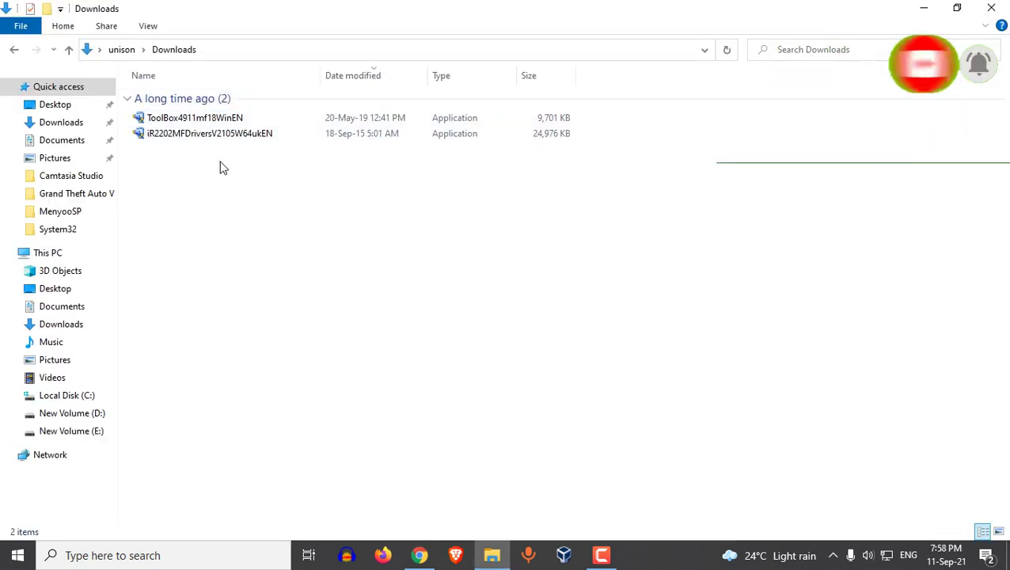
Step: Extract iR2202MFDriversV2105W64ukEN and ToolBox4911mf18WinEN into folders of their own names
right_click(220, 131)
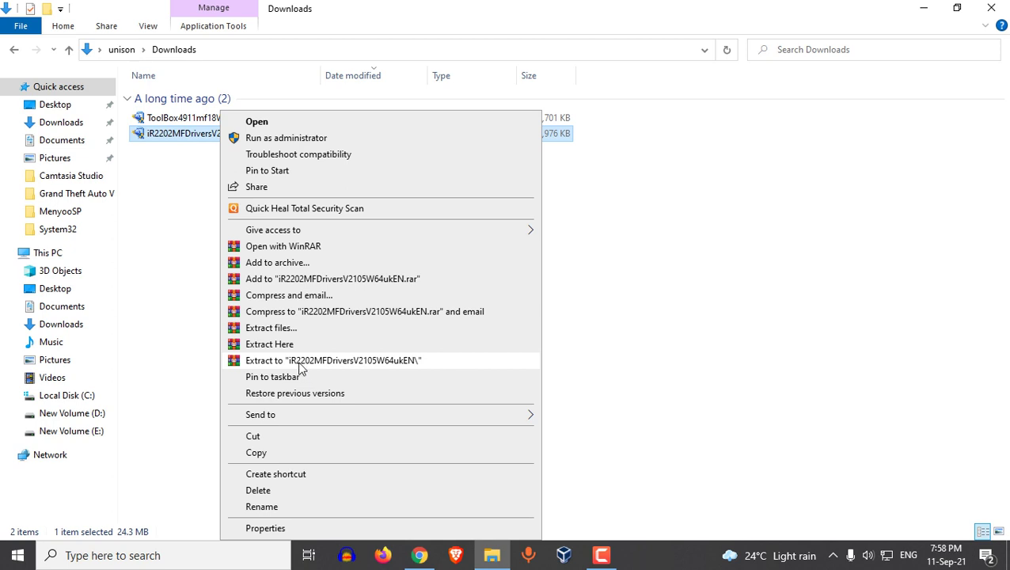
left_click(300, 361)
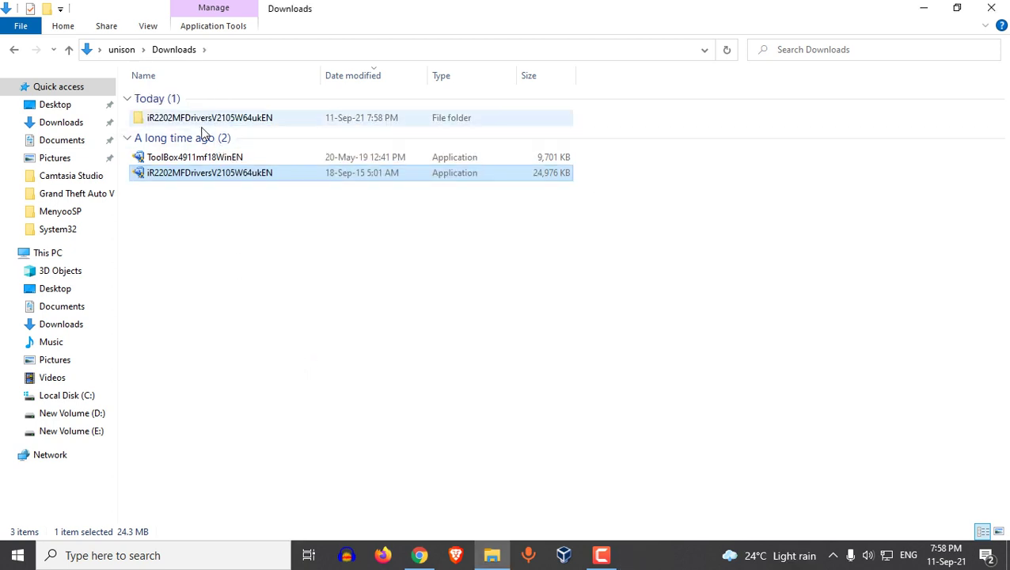
left_click(206, 161)
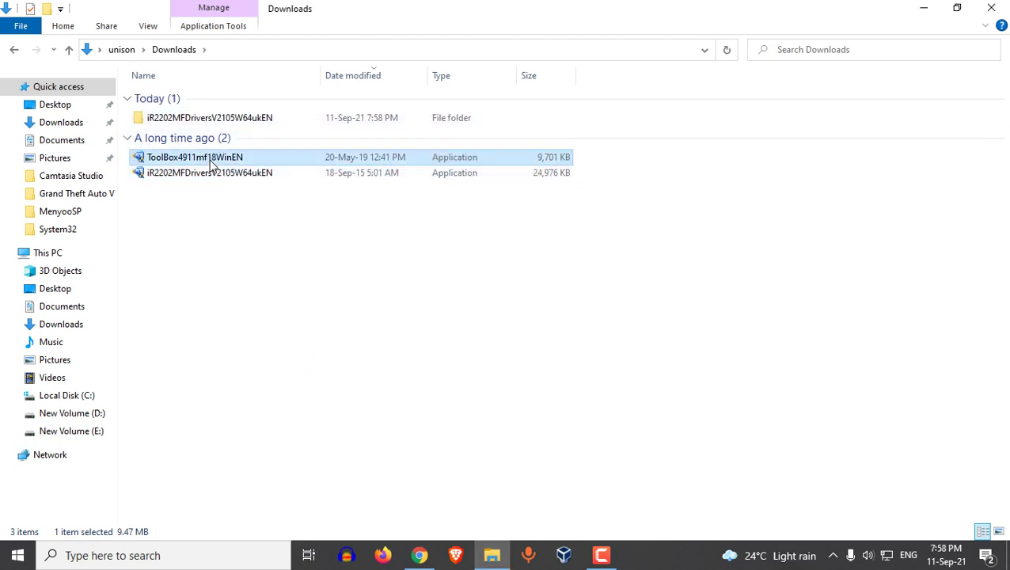
right_click(211, 162)
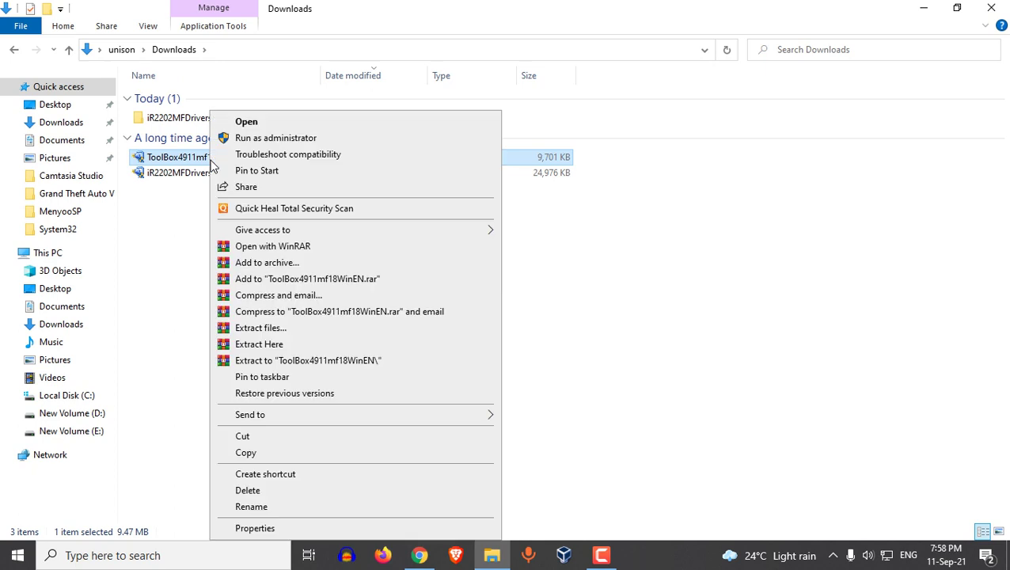
left_click(259, 363)
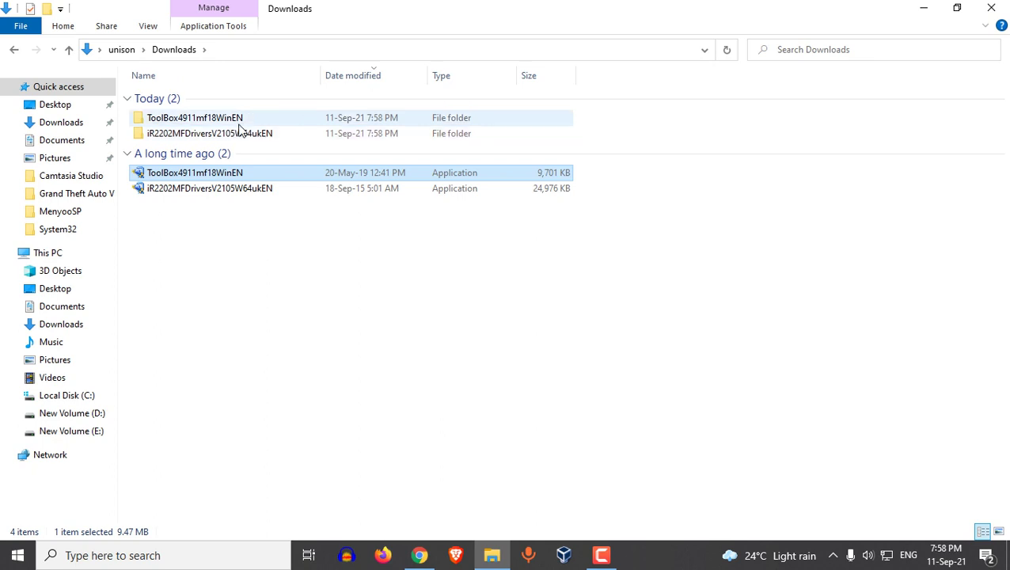
Step: Run the Setup application from DRIVERS > uk_eng > x64 in the extracted iR2202MFDriversV2105W64ukEN folder
double_click(210, 133)
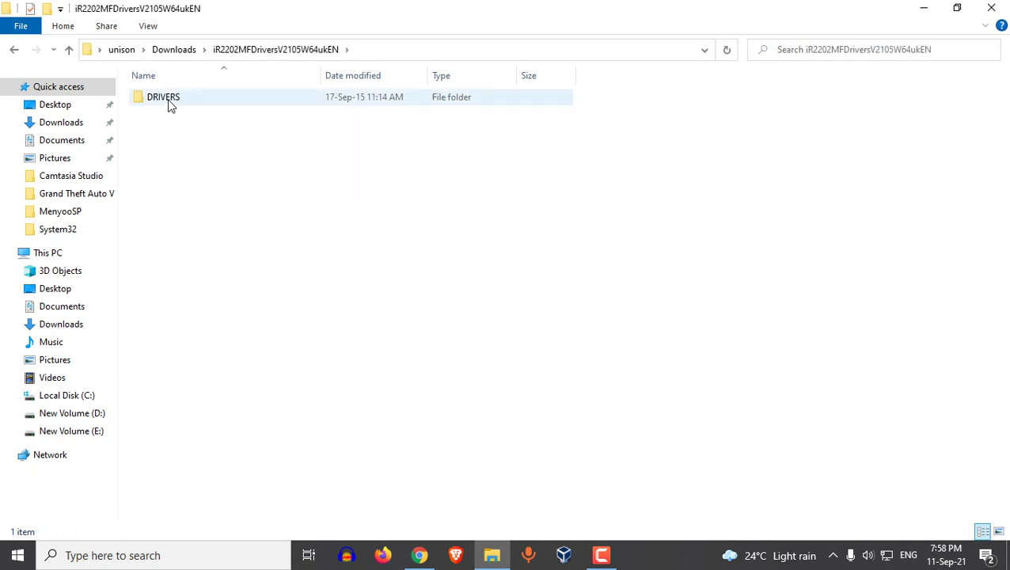
double_click(169, 105)
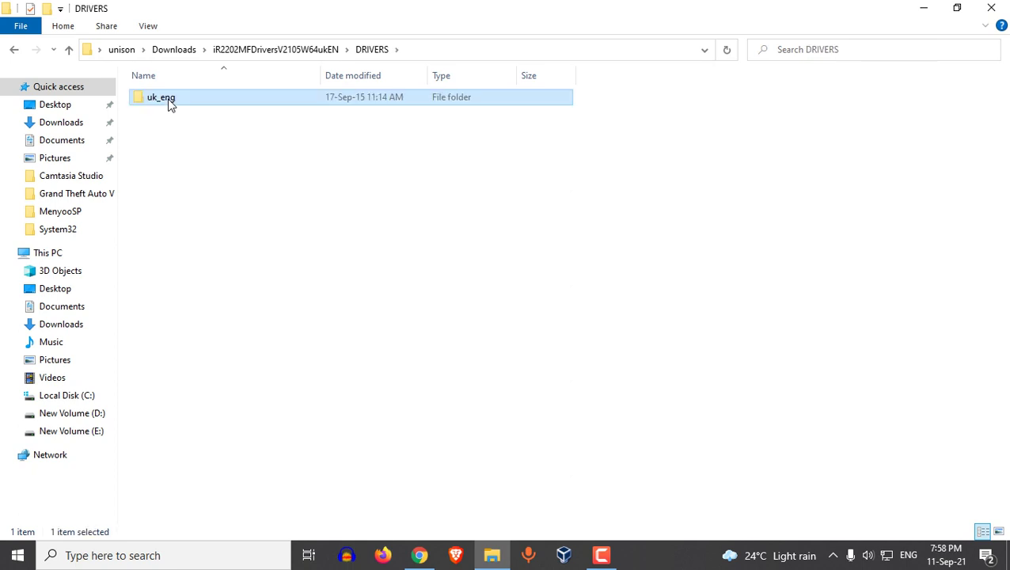
double_click(169, 105)
double_click(169, 103)
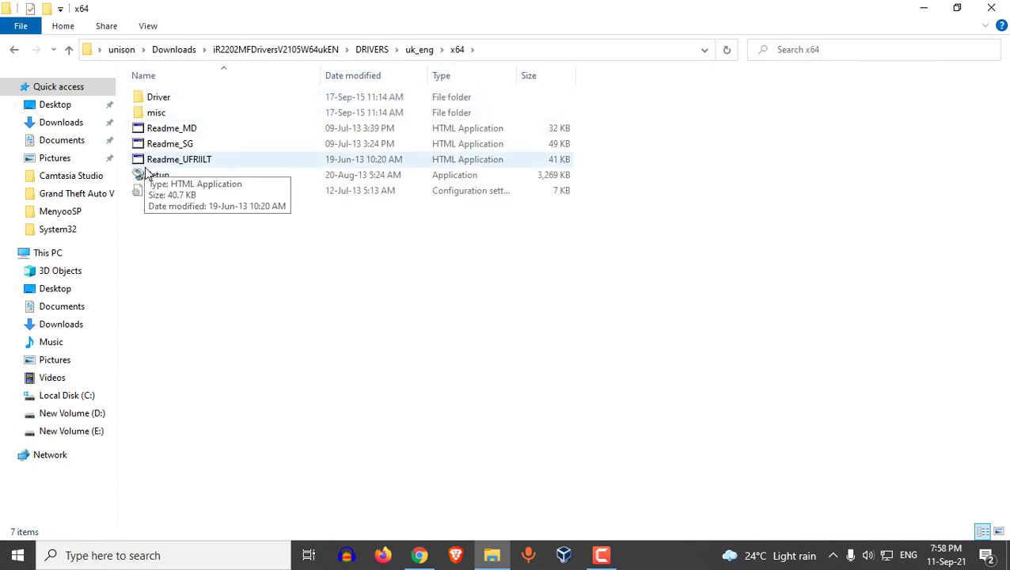
left_click(164, 182)
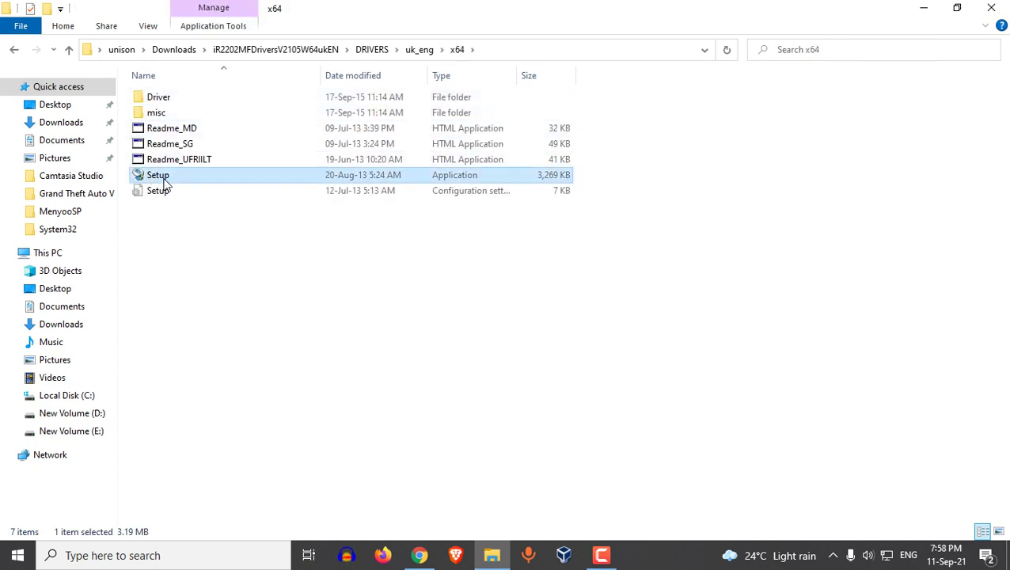
double_click(166, 183)
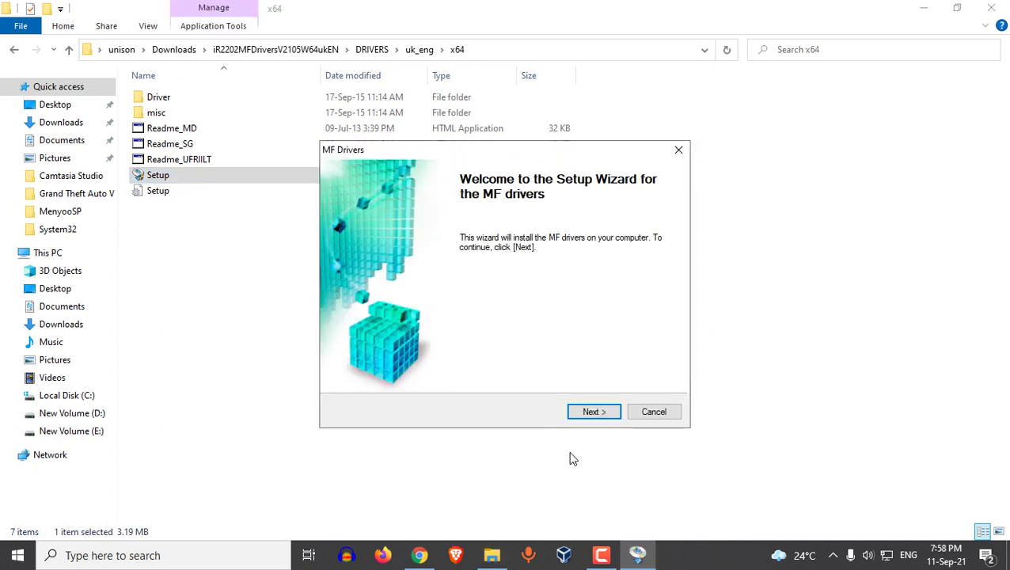
Step: Choose Network Connection (for Network Models) in the MF Drivers wizard and allow the Windows Firewall block to be removed
left_click(592, 417)
left_click(594, 413)
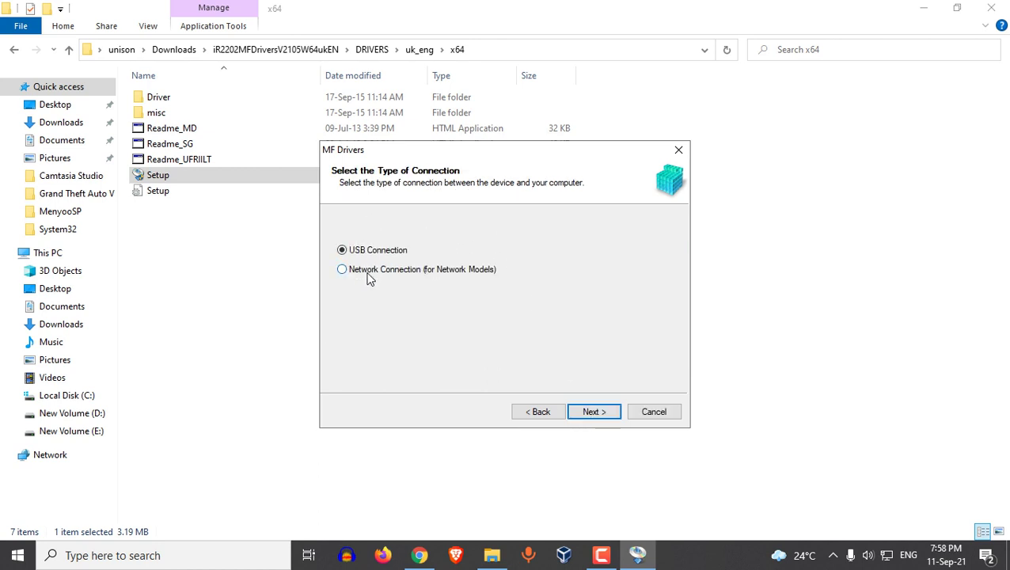
left_click(450, 275)
left_click(594, 412)
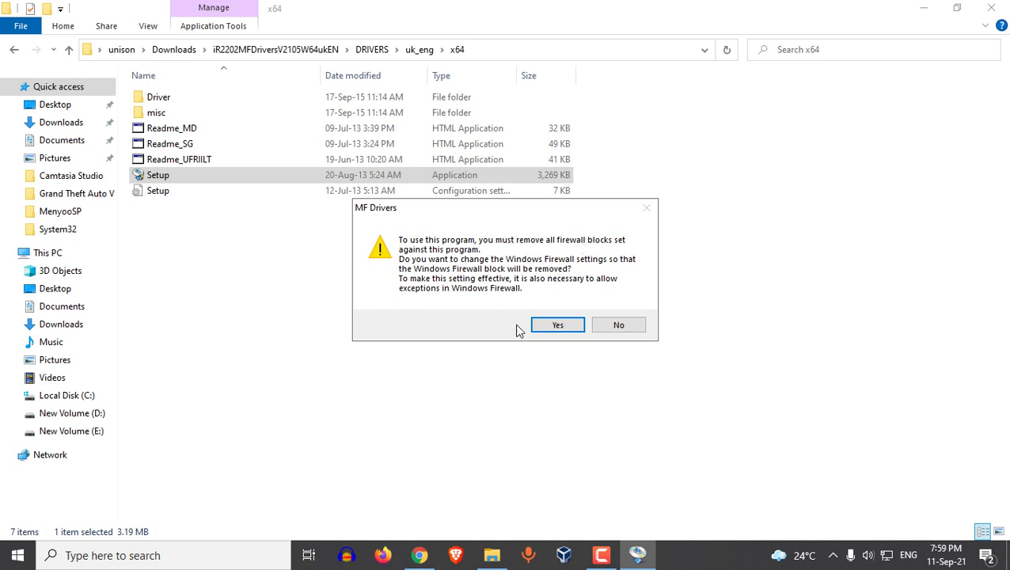
left_click(555, 327)
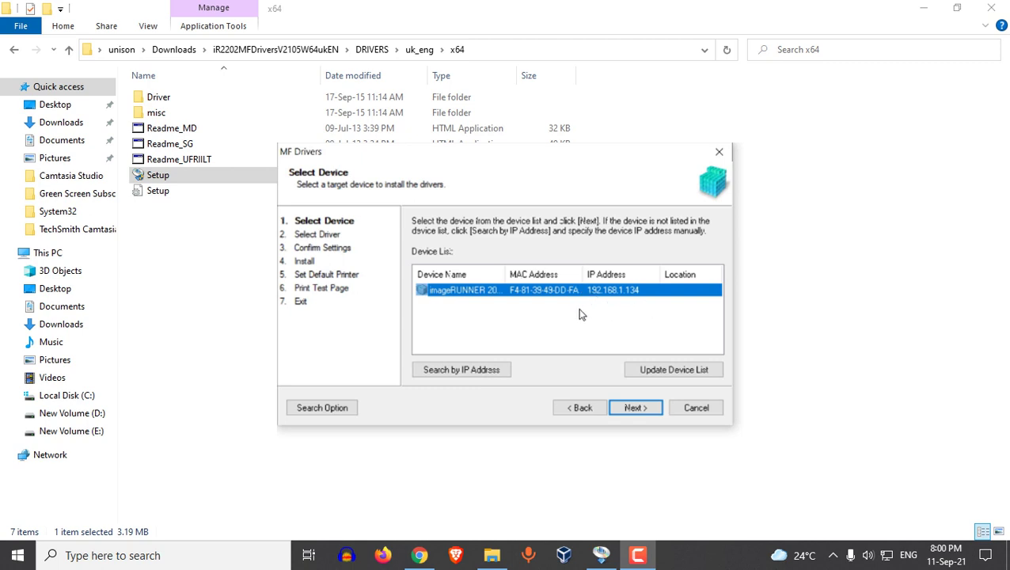
Step: Install the Printer and Scanner drivers with Canon Driver Information Assist Service for the listed imageRUNNER device, allowing the firewall change
left_click(636, 408)
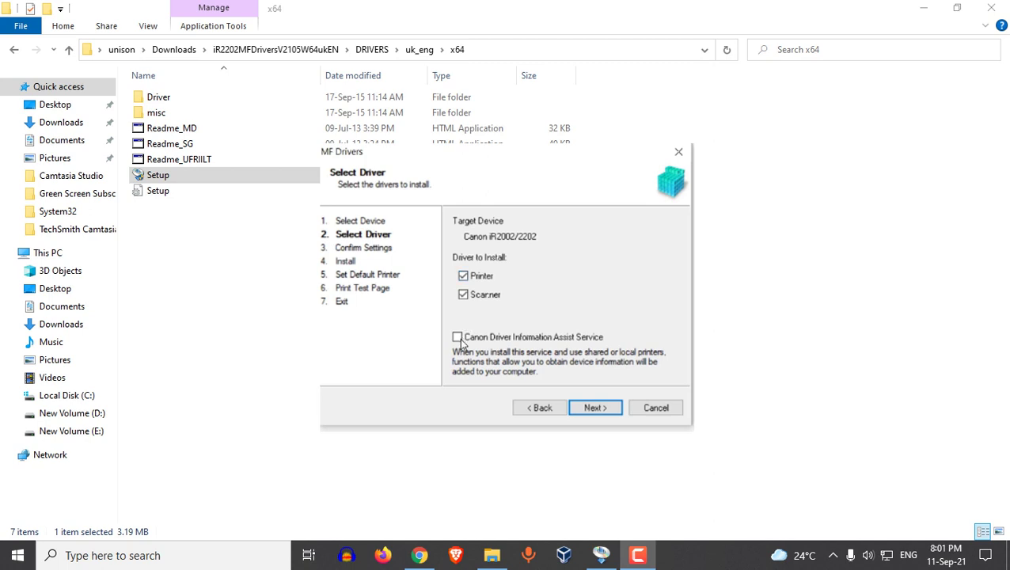
left_click(595, 408)
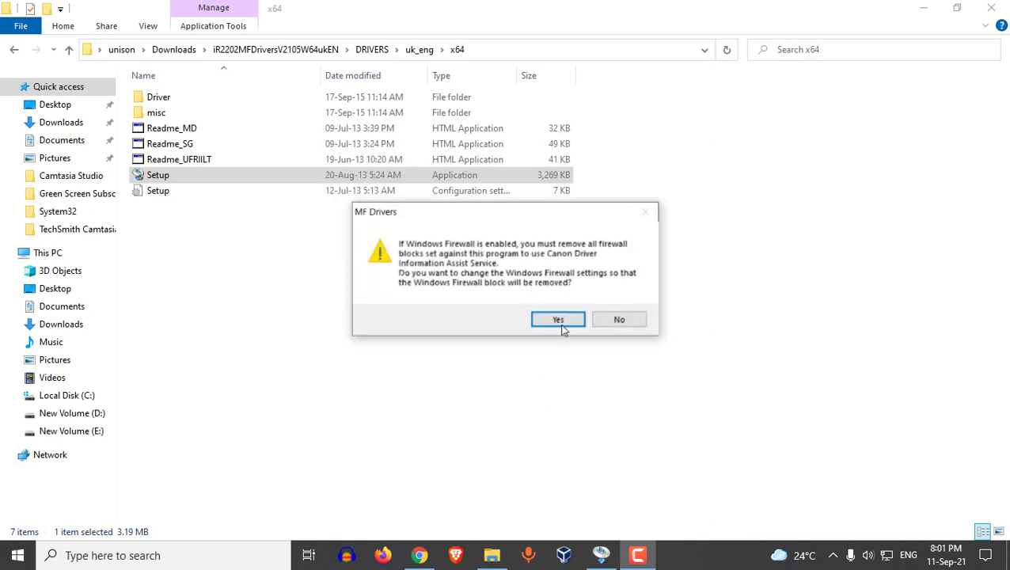
left_click(558, 320)
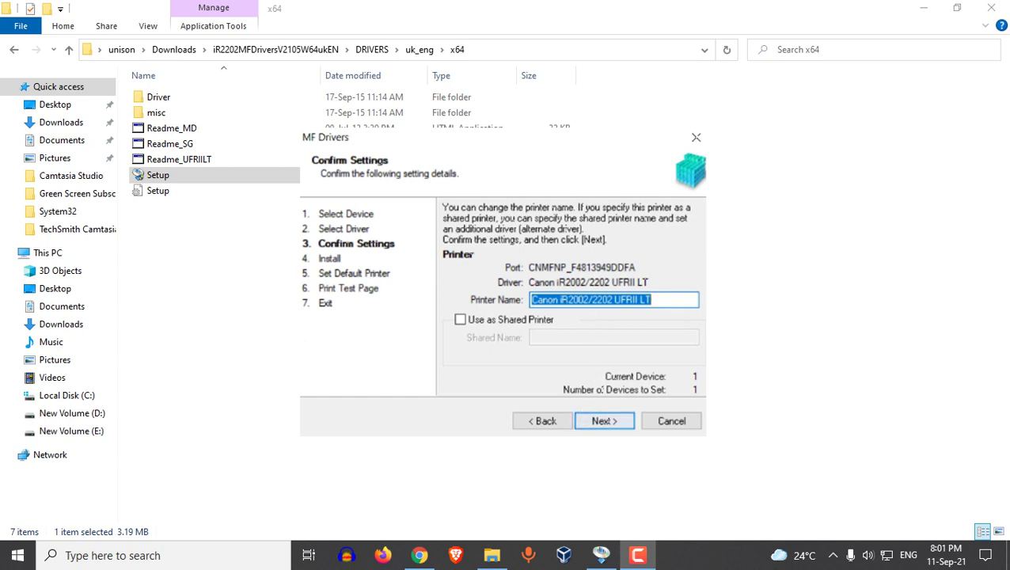
left_click(622, 429)
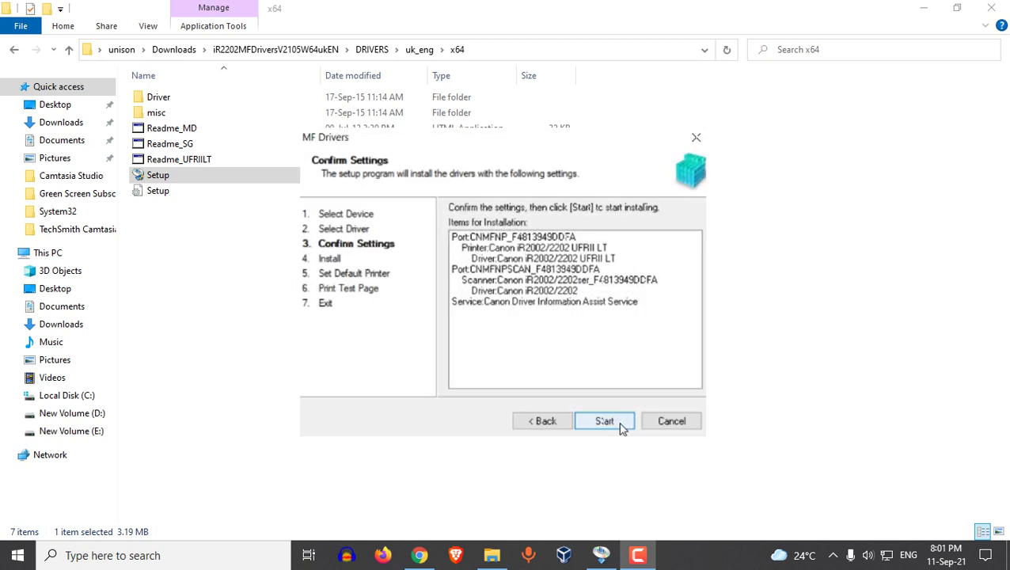
left_click(604, 421)
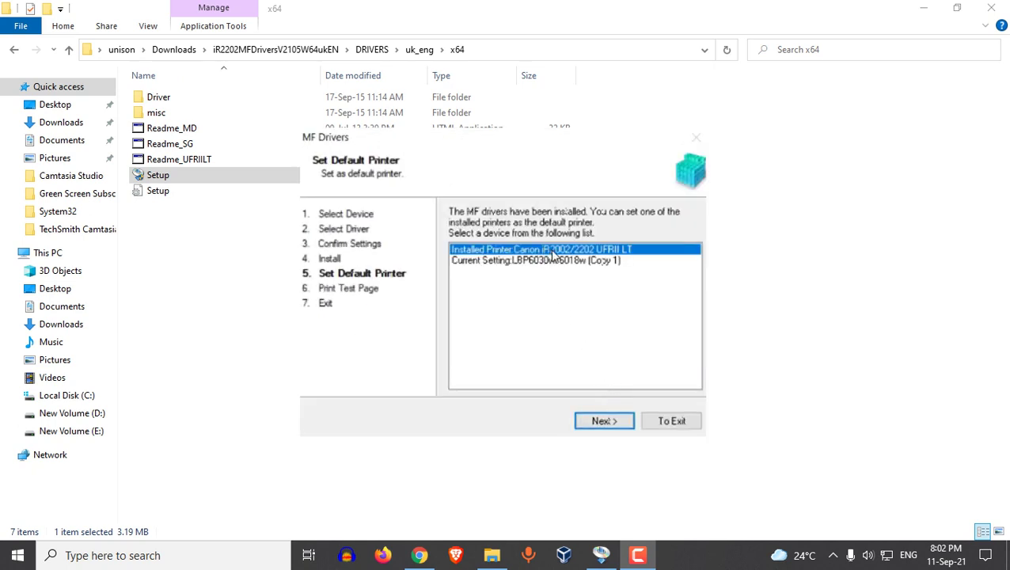
Step: Set Canon iR2002/2202 UFRII LT as the default printer, print a test page with it, and exit the wizard
left_click(609, 424)
left_click(605, 425)
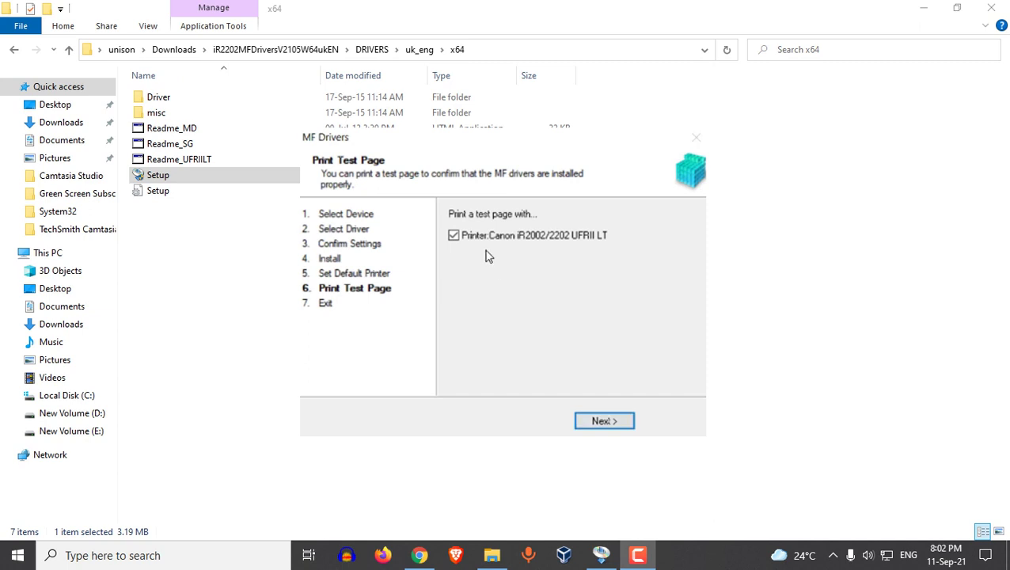
left_click(607, 421)
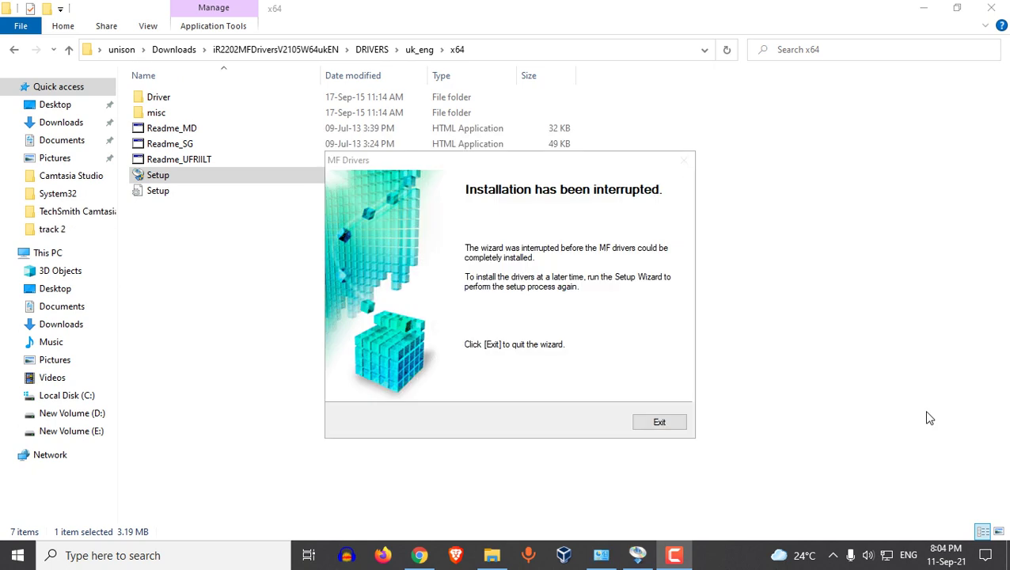
left_click(659, 428)
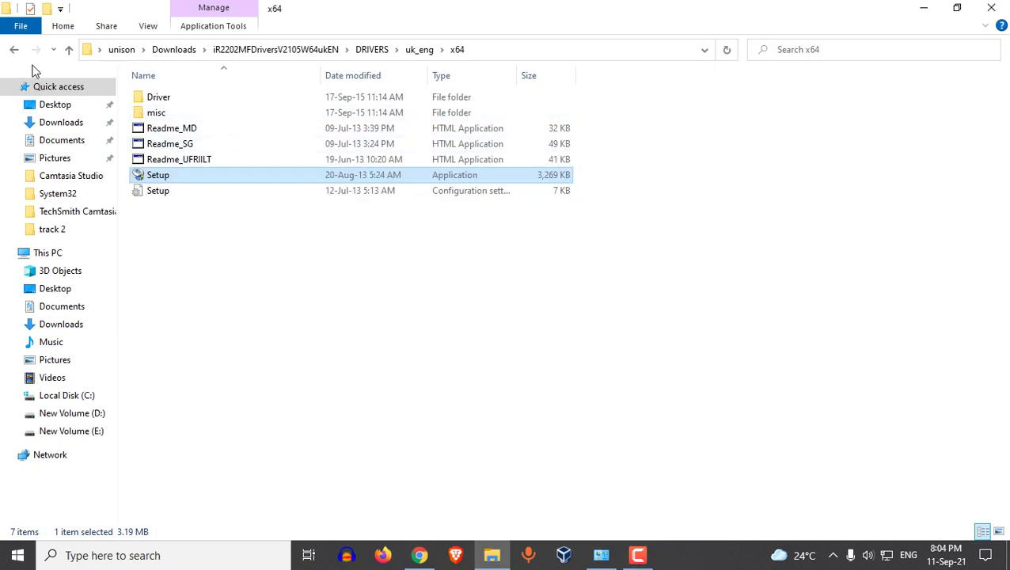
Step: Return to the Downloads folder and run the Setup application from the ToolBox4911mf18WinEN folder
left_click(12, 49)
left_click(12, 49)
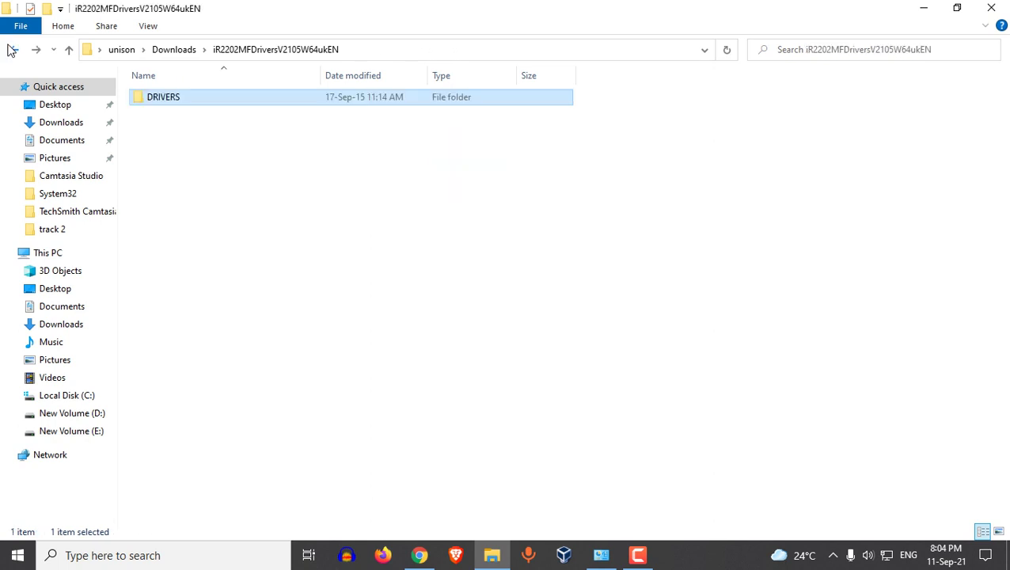
left_click(12, 49)
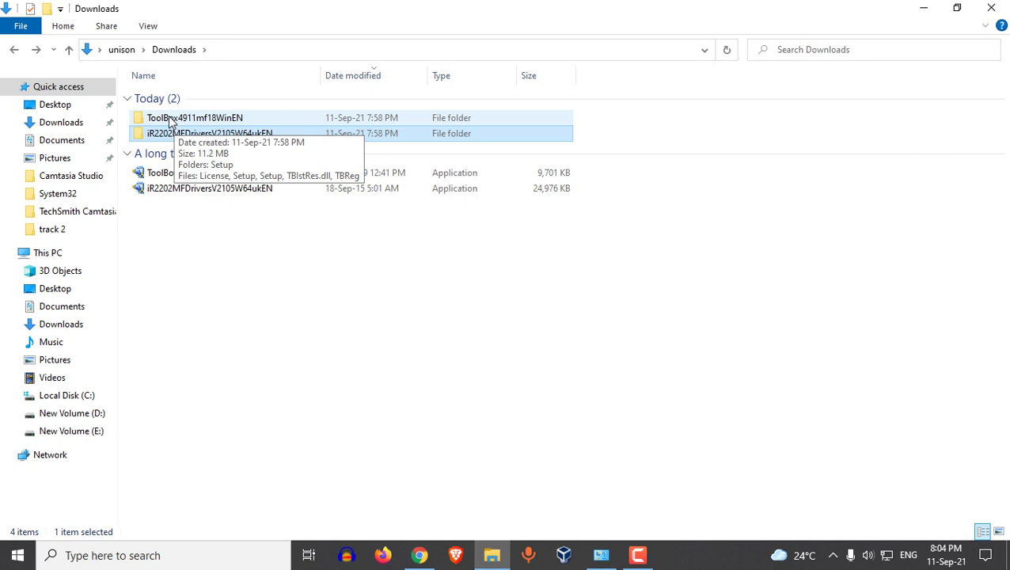
double_click(175, 123)
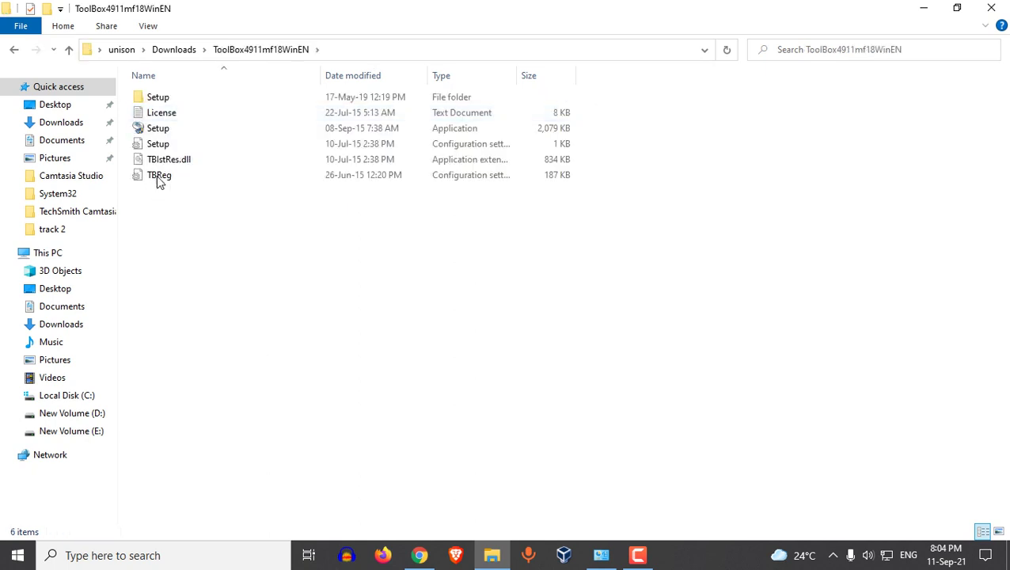
double_click(158, 128)
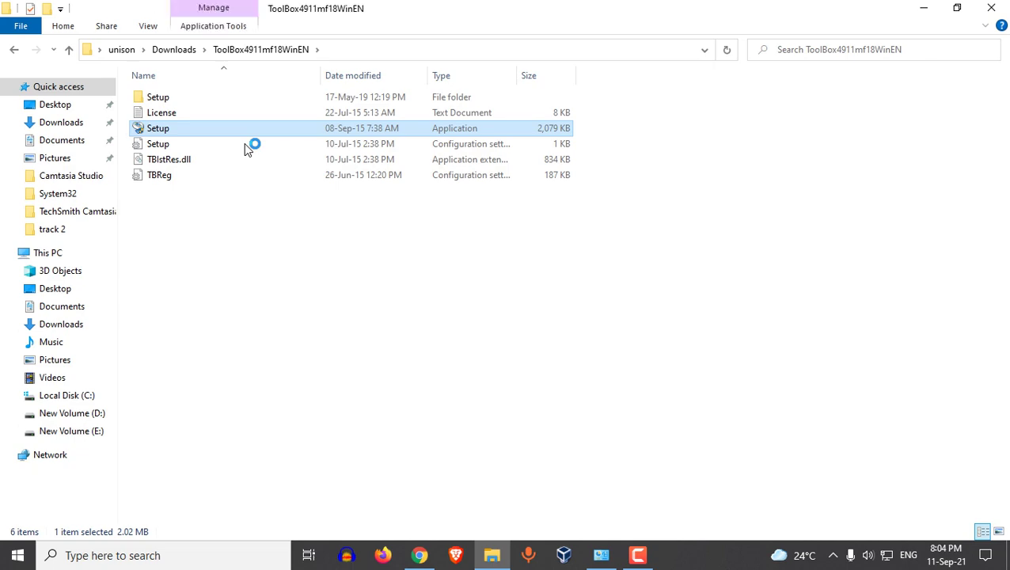
Step: Install MF Toolbox 4.9 with the license accepted and the default destination and program folders, exit the wizard, and close the folder window
left_click(553, 386)
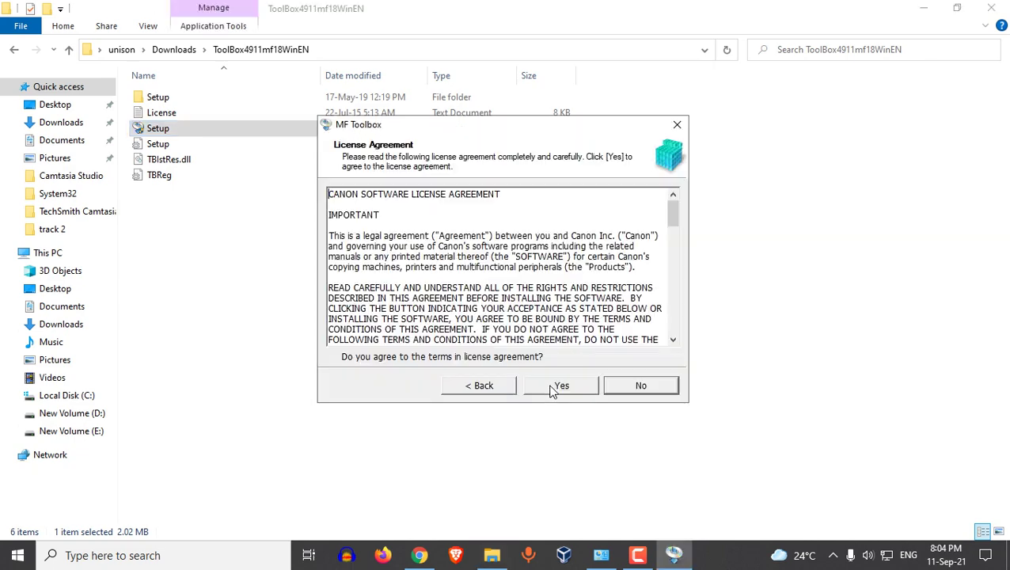
left_click(554, 388)
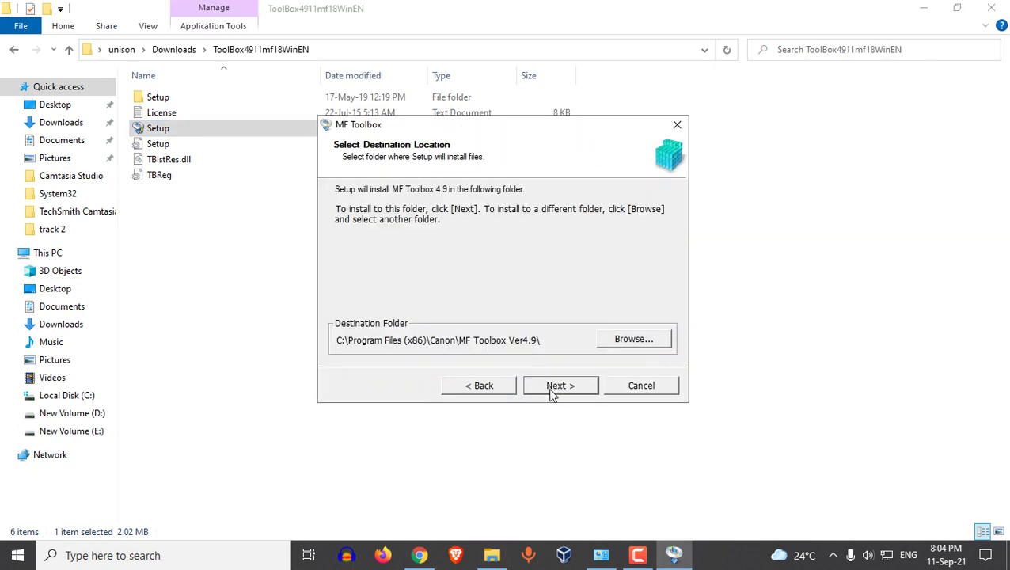
left_click(554, 388)
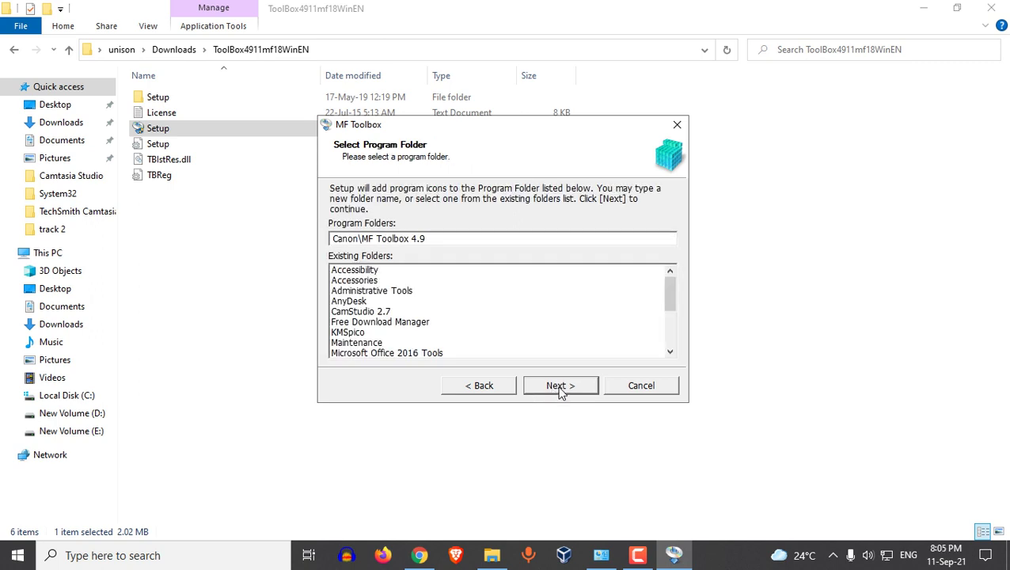
left_click(560, 388)
left_click(550, 388)
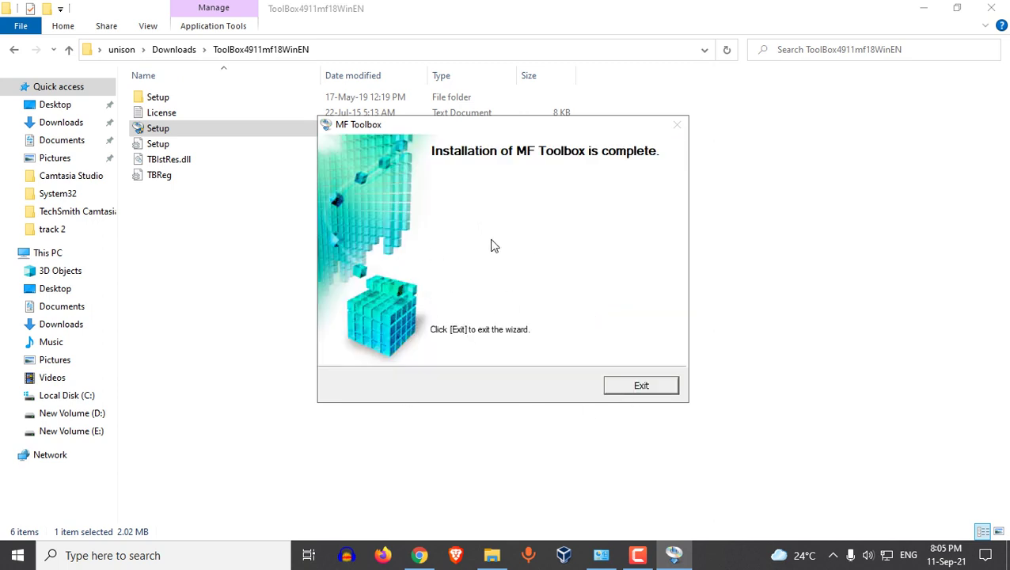
left_click(641, 385)
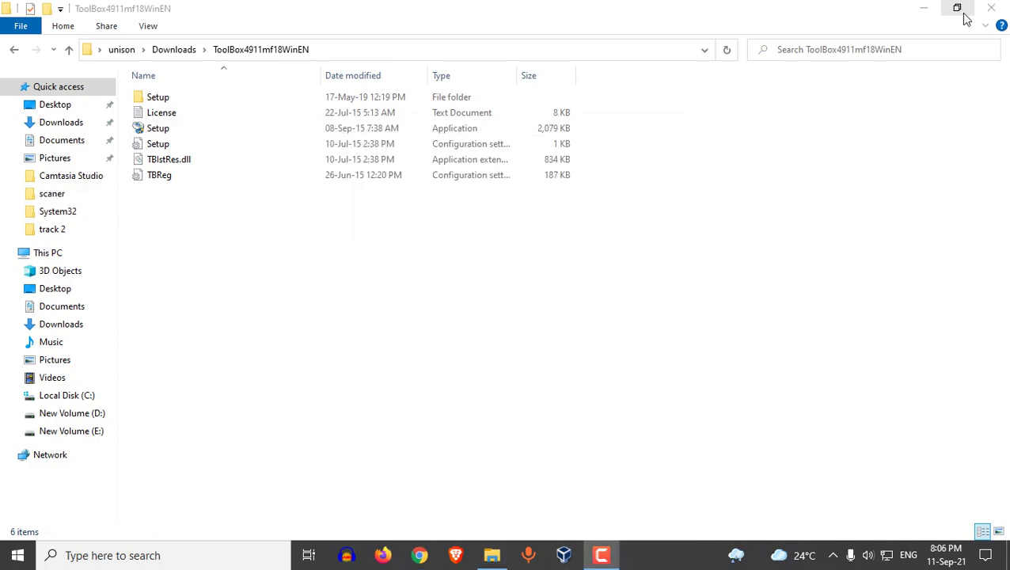
left_click(992, 10)
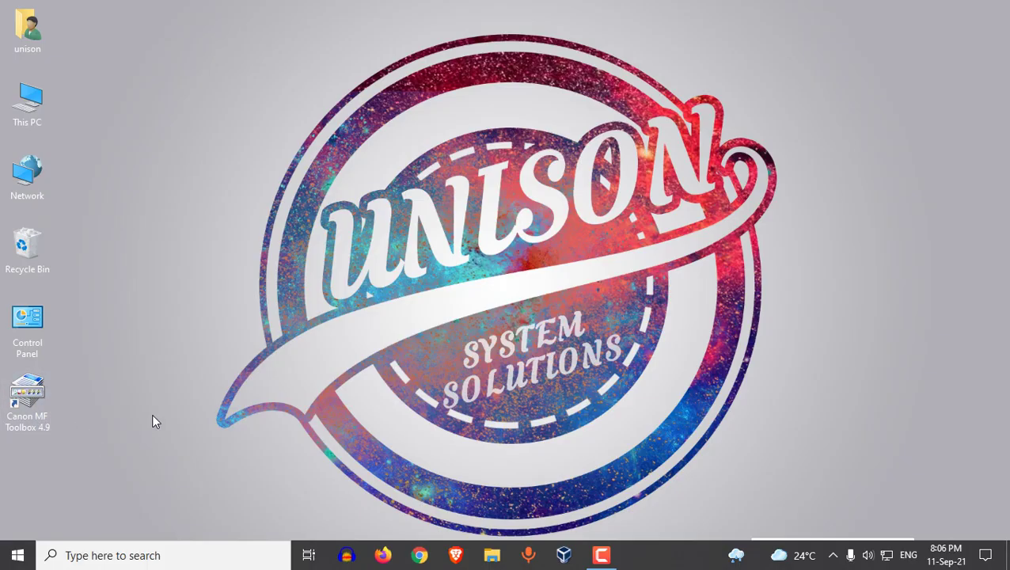
Step: Launch Canon MF Toolbox 4.9 from the desktop, view its PDF scan settings, and close them without scanning
double_click(30, 417)
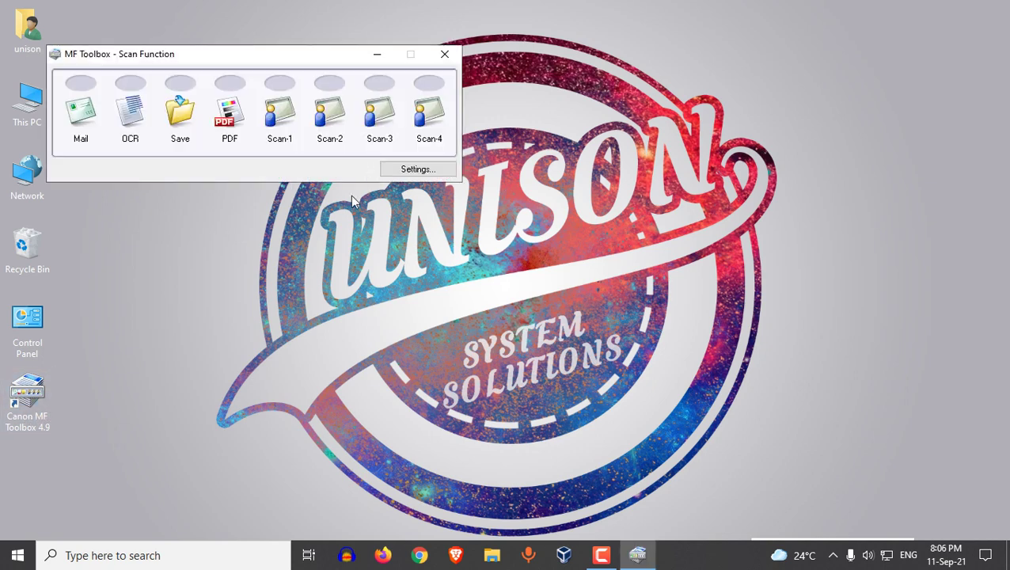
left_click(228, 147)
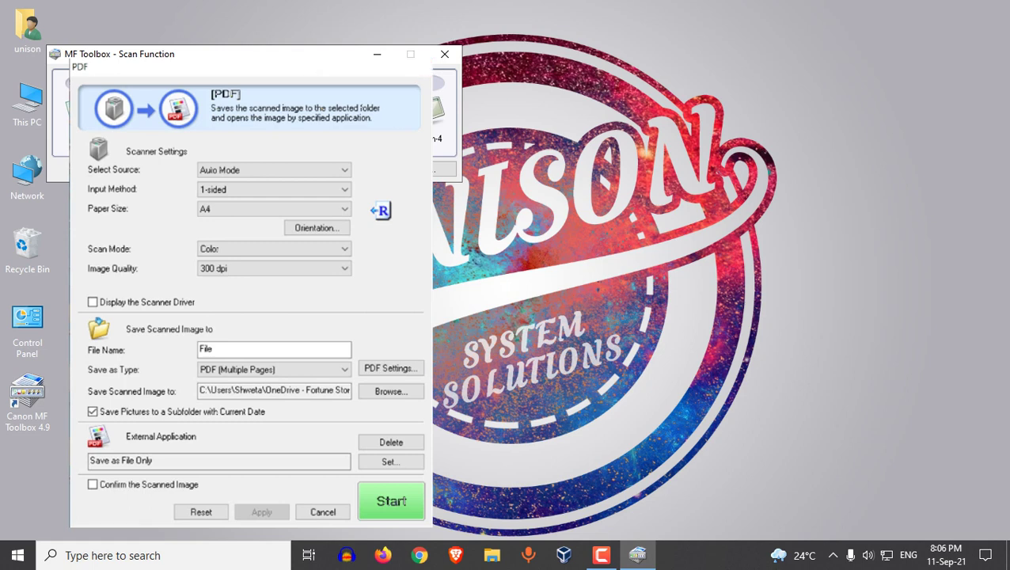
key("Escape")
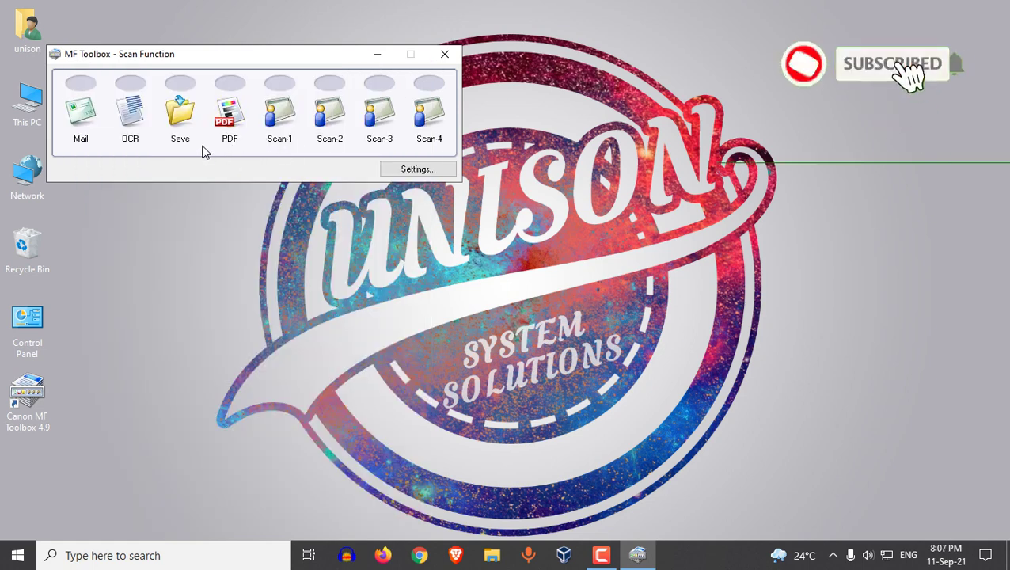
Step: Open the printing preferences of the Canon iR2002/2202 UFRII LT printer from Devices and Printers in Control Panel
key("super")
key("super")
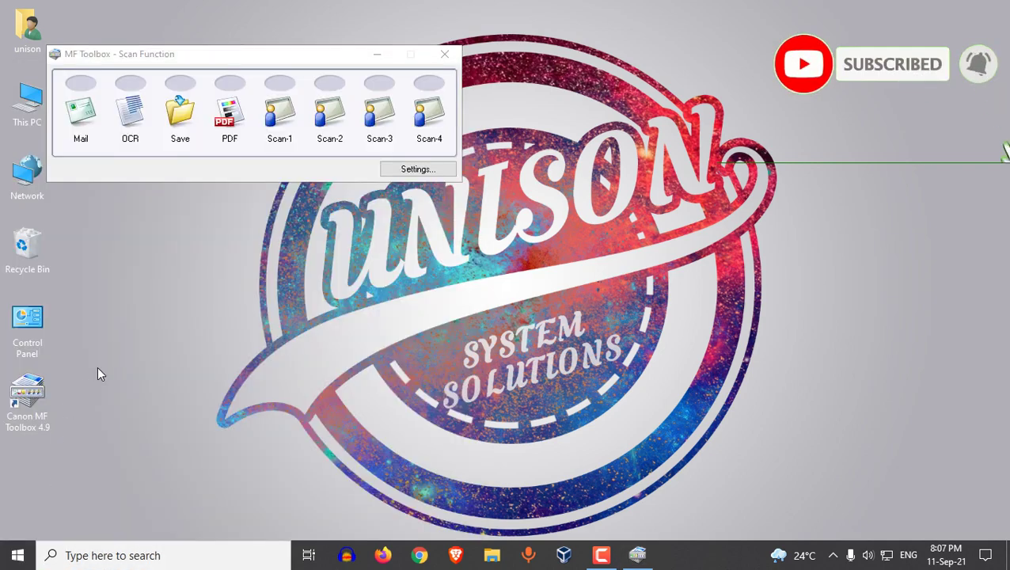
left_click(43, 332)
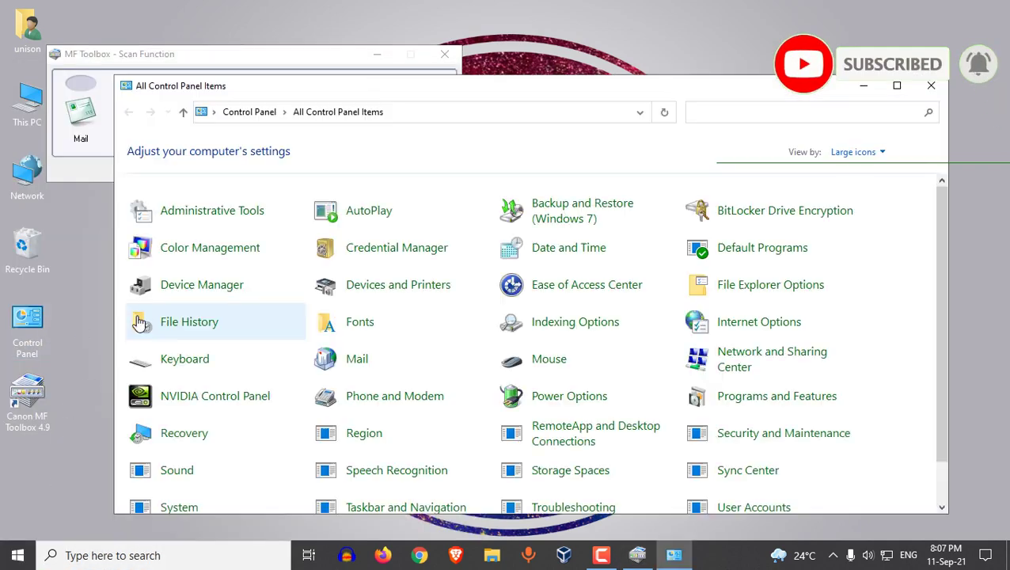
left_click(351, 291)
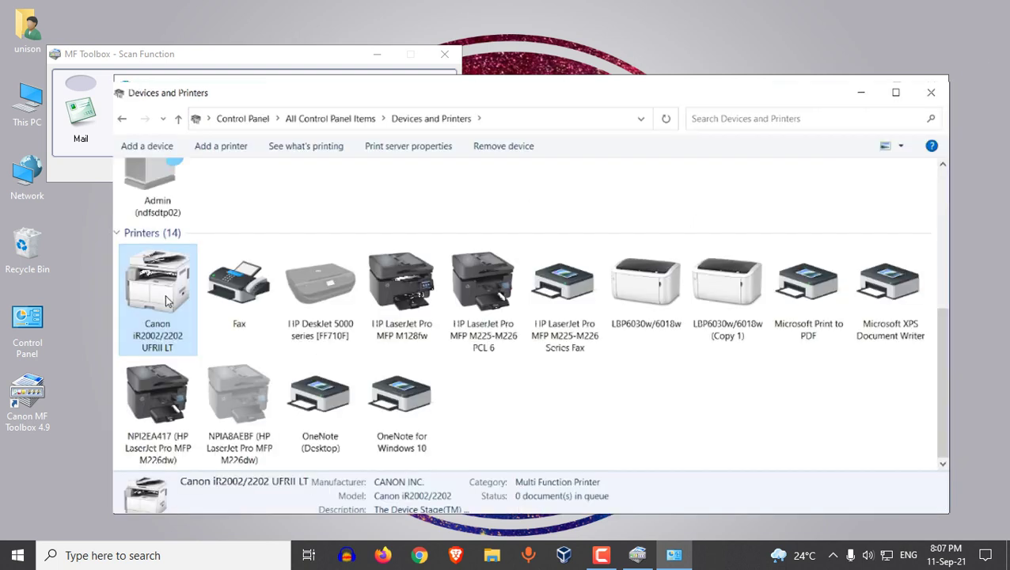
right_click(166, 299)
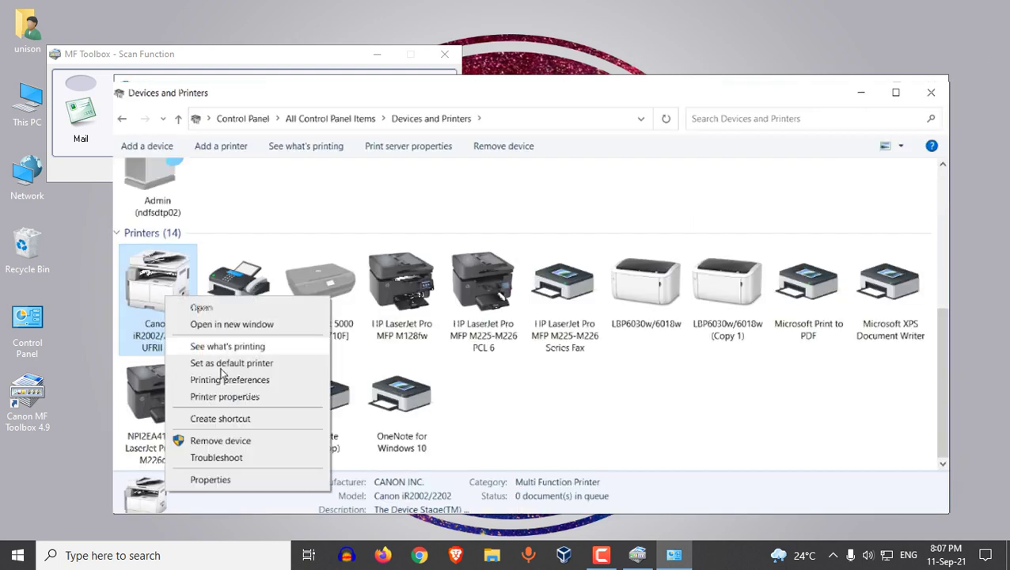
left_click(222, 381)
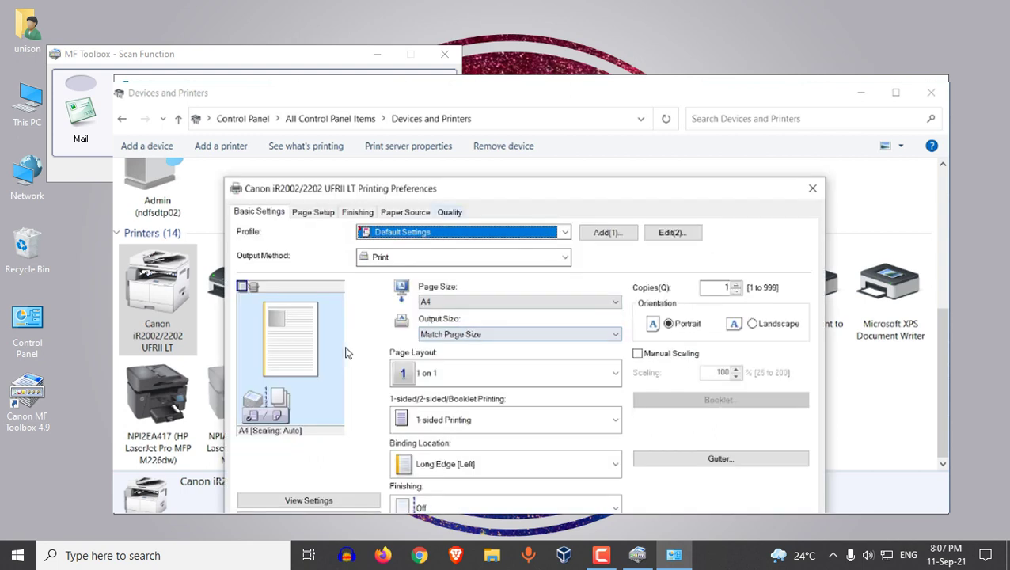
Step: Review the Paper Source options and choose 2-sided Printing in the printer's Basic Settings
key("ctrl+Tab")
key("ctrl+Tab")
key("ctrl+Tab")
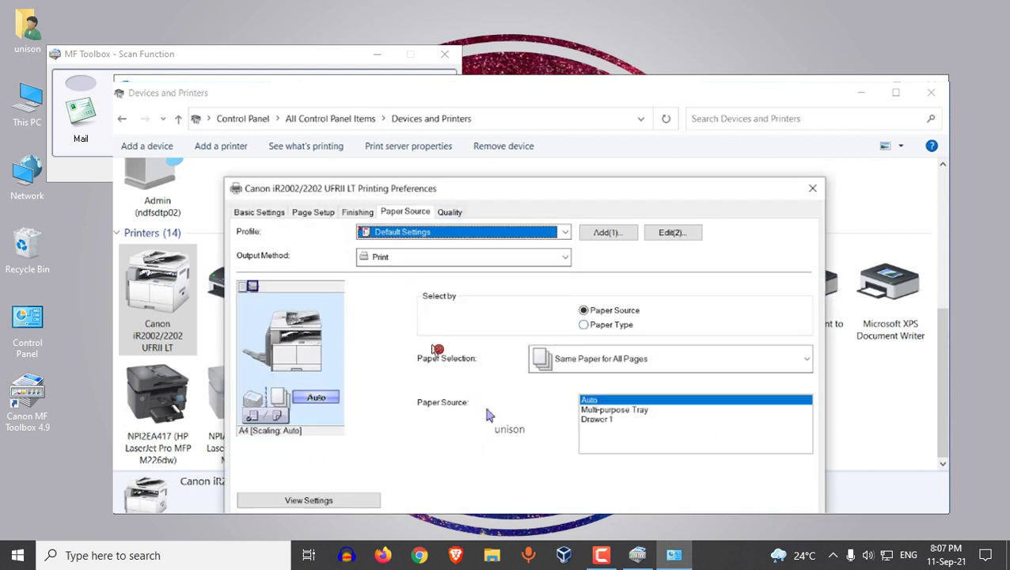
left_click(273, 213)
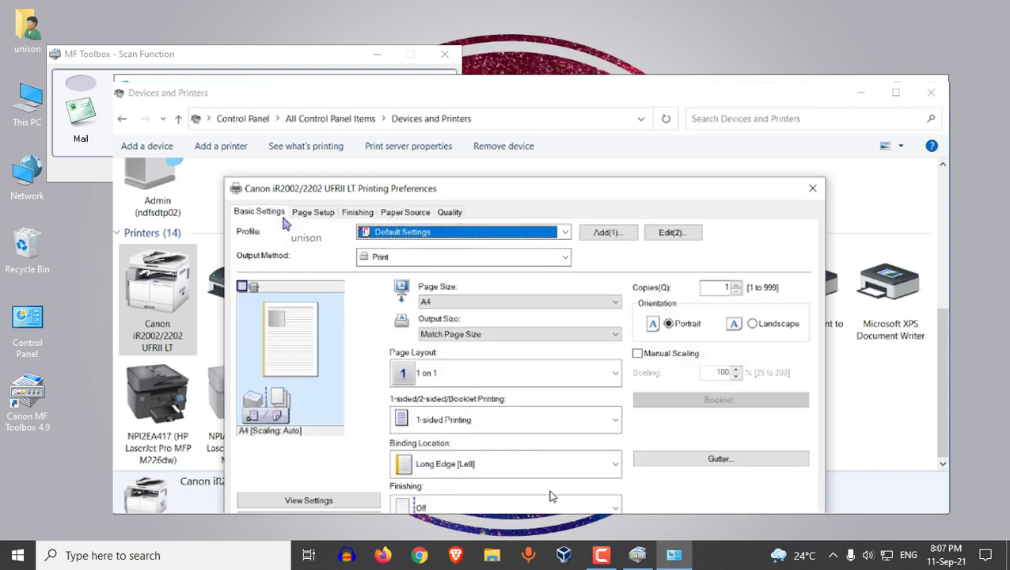
left_click(486, 426)
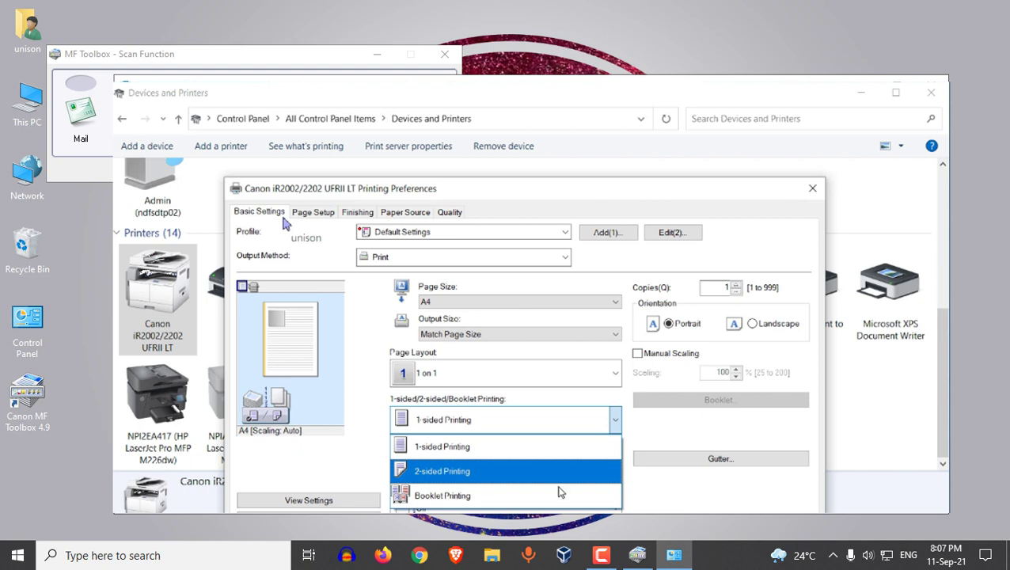
left_click(663, 507)
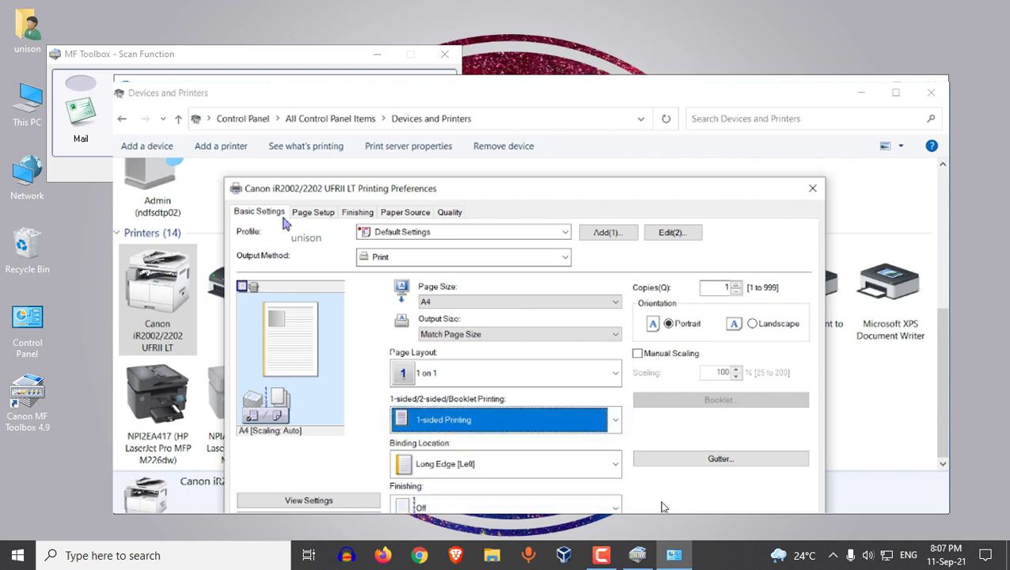
key("alt+Down")
key("Down")
key("Return")
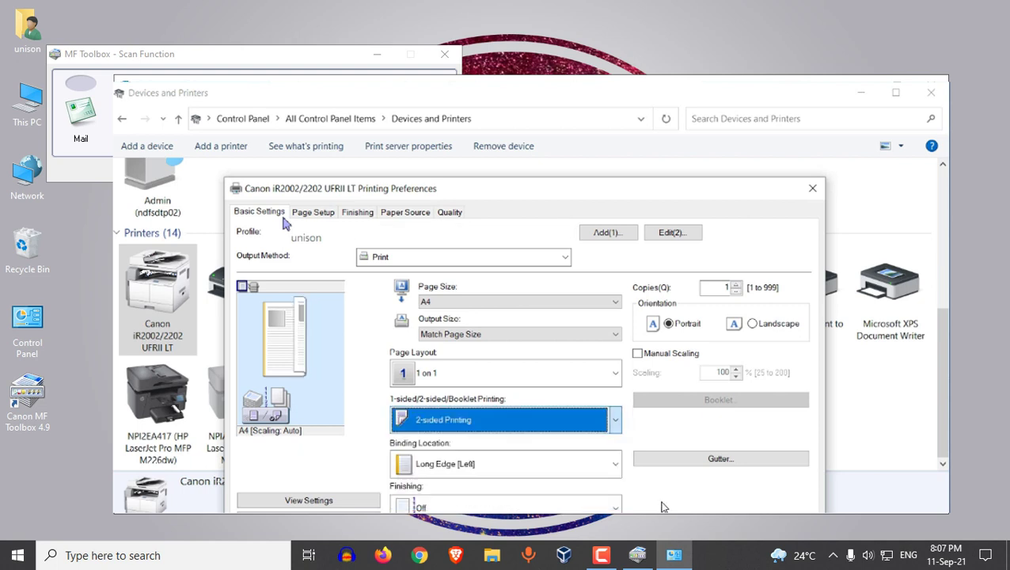